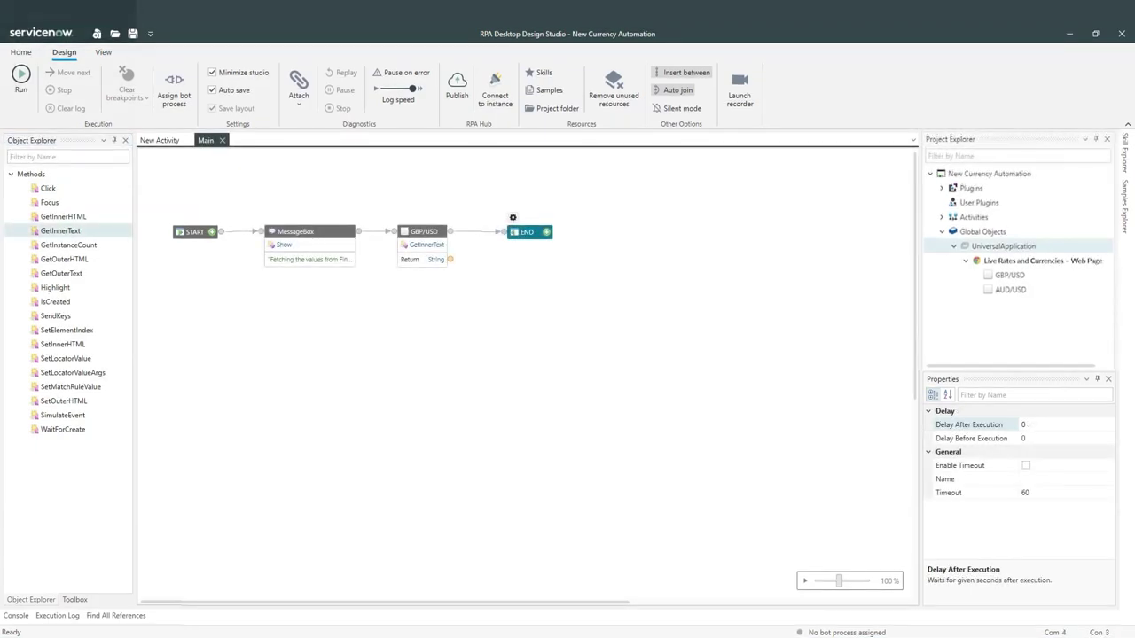
# Insert a 30-second GBP/USD WaitForCreate between MessageBox and GetInnerText, then tidy the nodes
pyautogui.moveTo(90, 431); pyautogui.dragTo(376, 296)
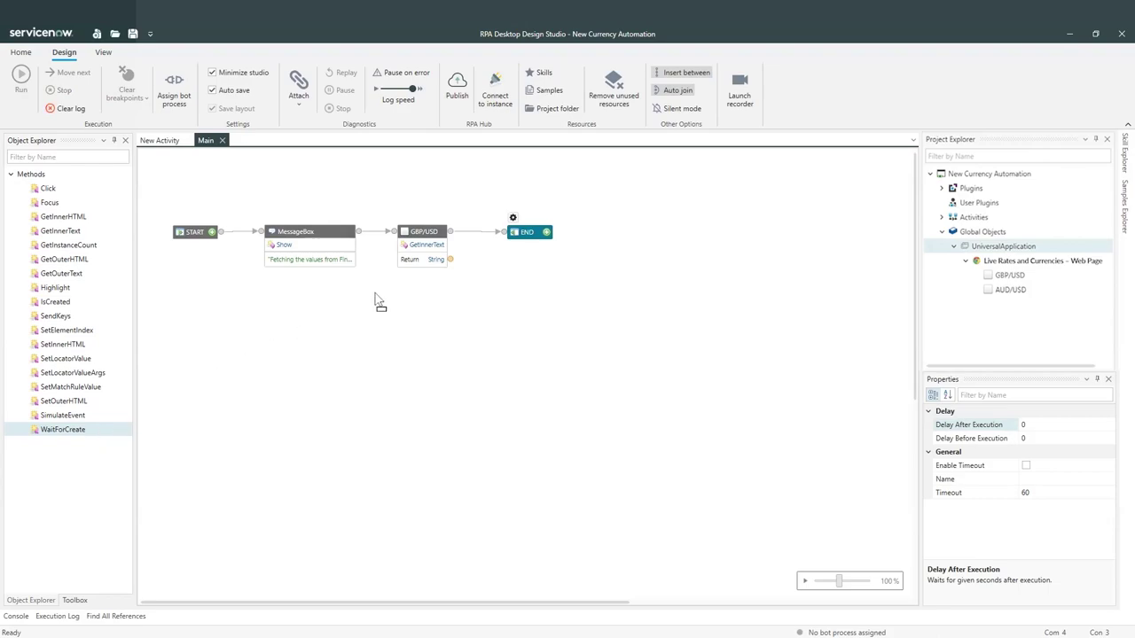
pyautogui.moveTo(428, 233); pyautogui.dragTo(576, 233)
pyautogui.moveTo(358, 231)
pyautogui.mouseDown()
pyautogui.moveTo(385, 293)
pyautogui.moveTo(460, 203)
pyautogui.mouseUp()
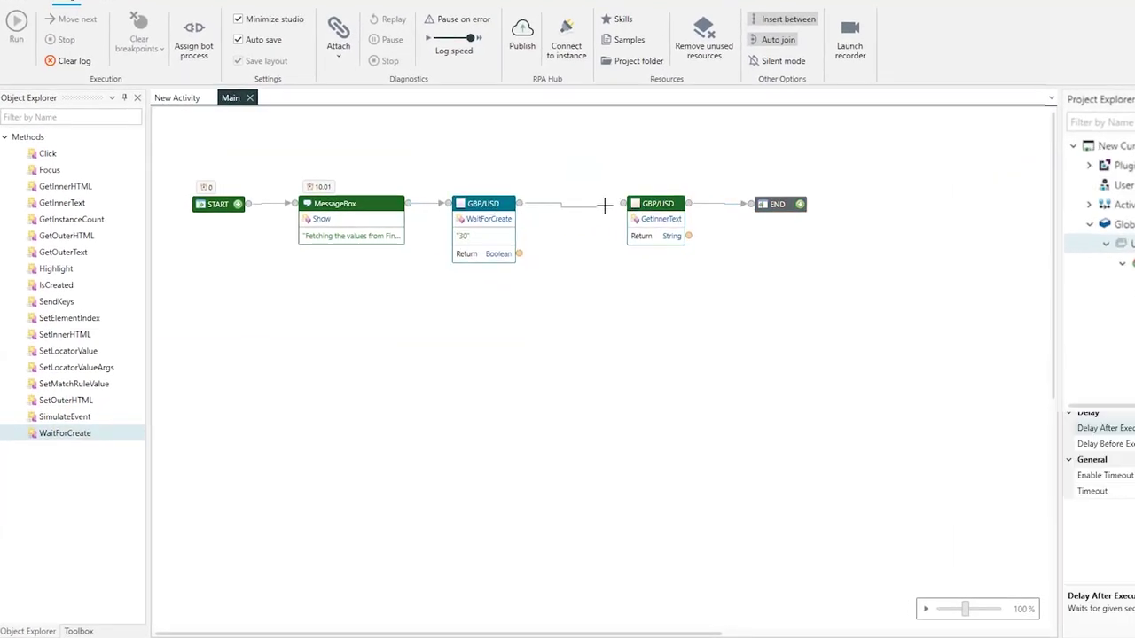
pyautogui.moveTo(558, 140); pyautogui.dragTo(839, 285)
pyautogui.moveTo(658, 205); pyautogui.dragTo(601, 205)
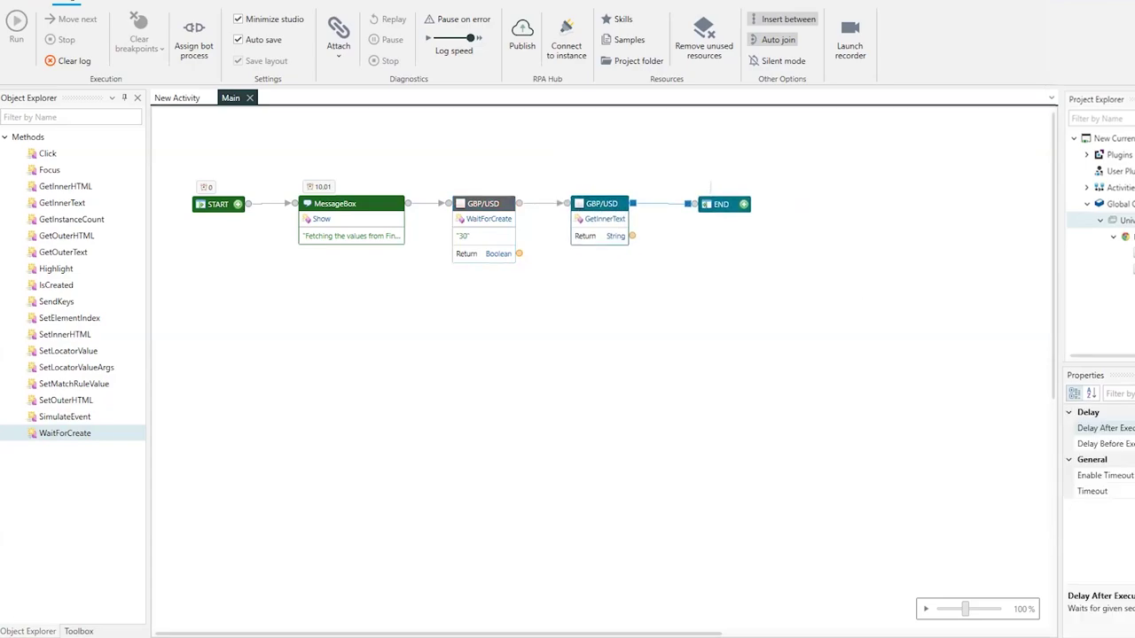
# Run the flow from START and review the error log for the failed GBP/USD text read
pyautogui.click(74, 61)
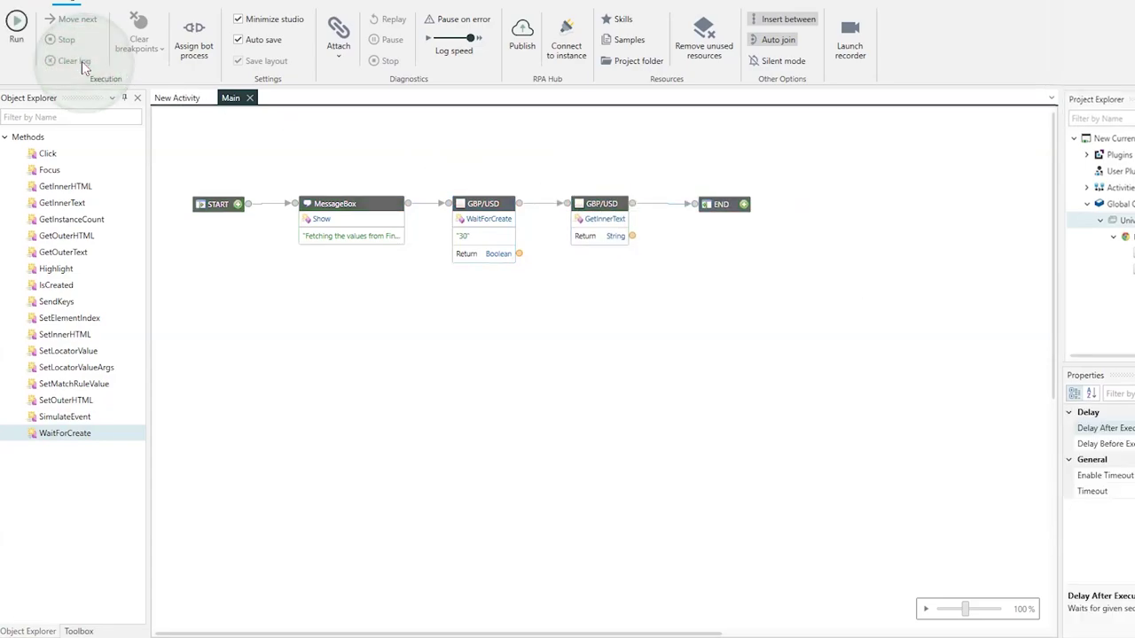
pyautogui.rightClick(221, 210)
pyautogui.click(173, 235)
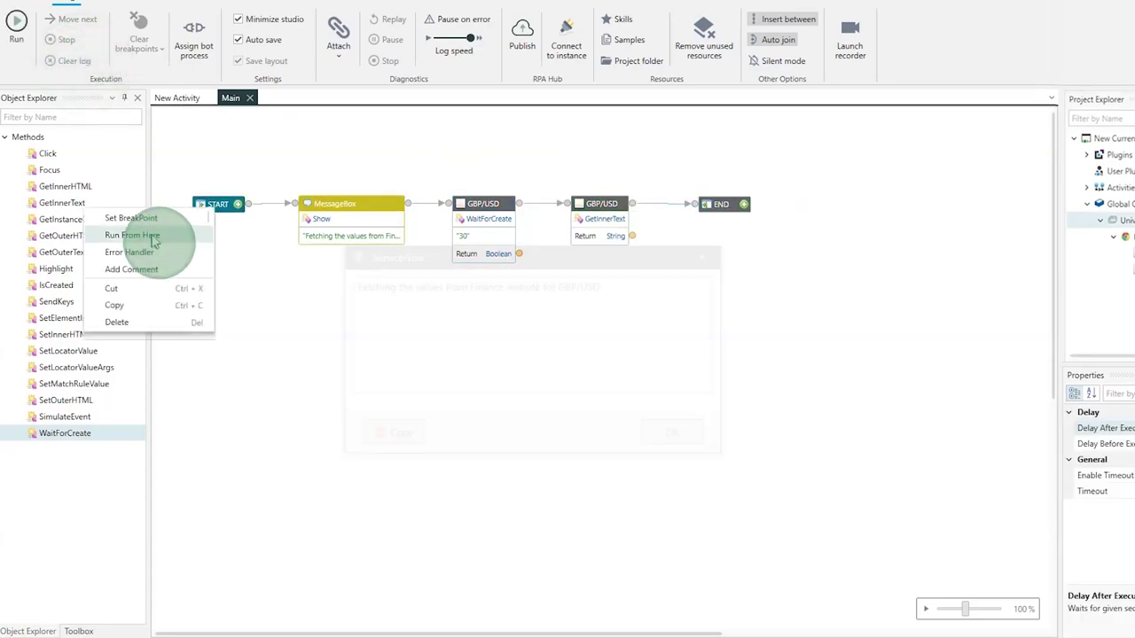
pyautogui.click(679, 441)
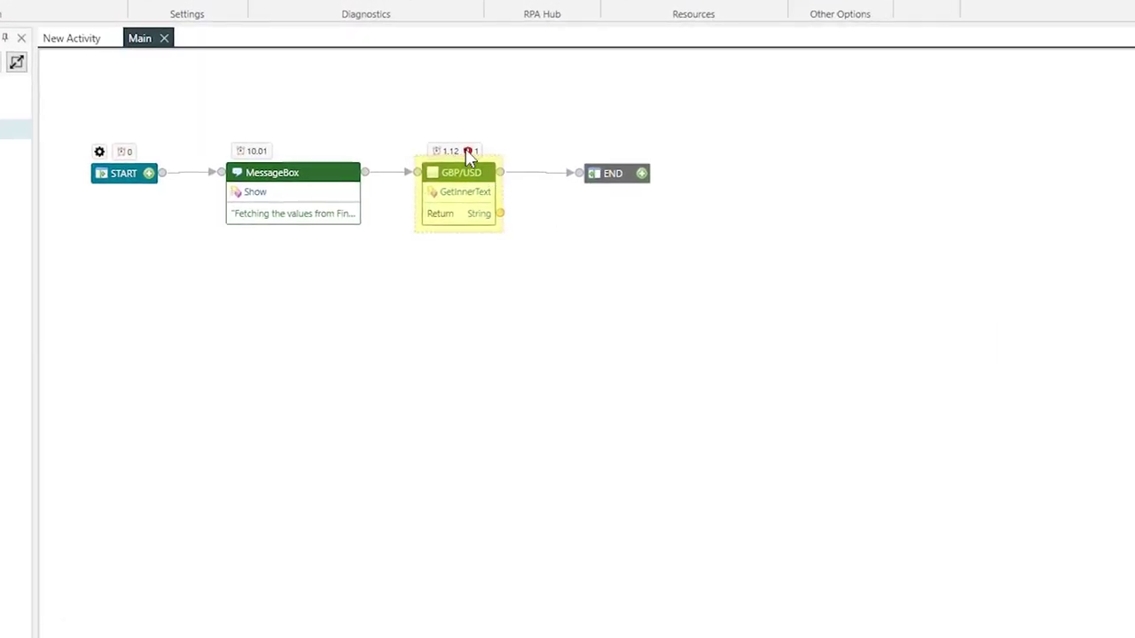
pyautogui.click(469, 151)
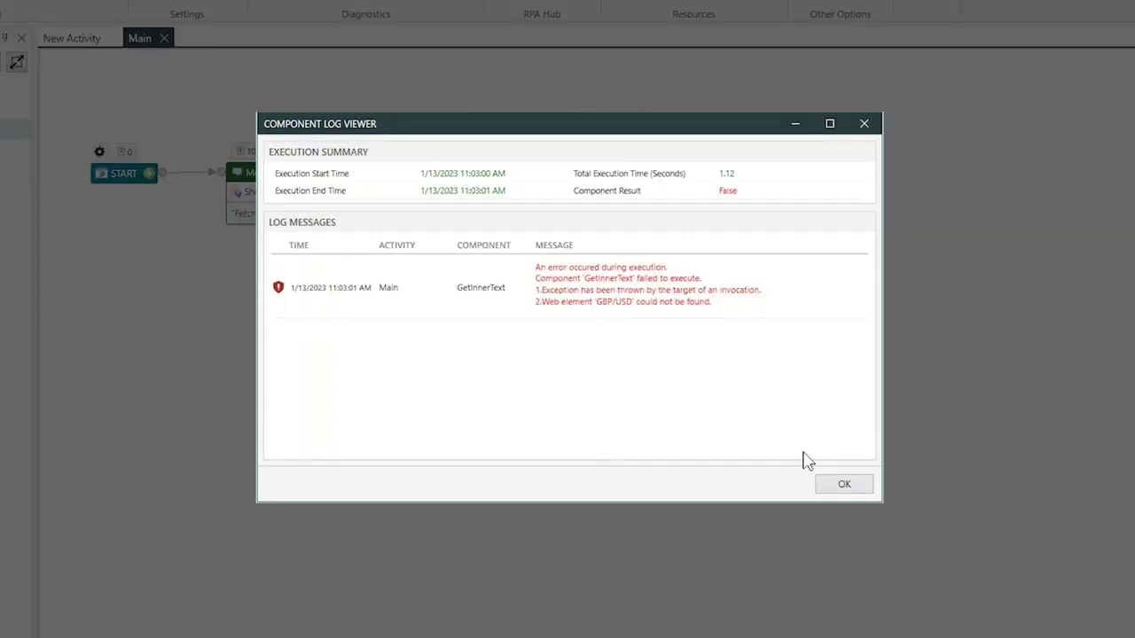
pyautogui.click(851, 485)
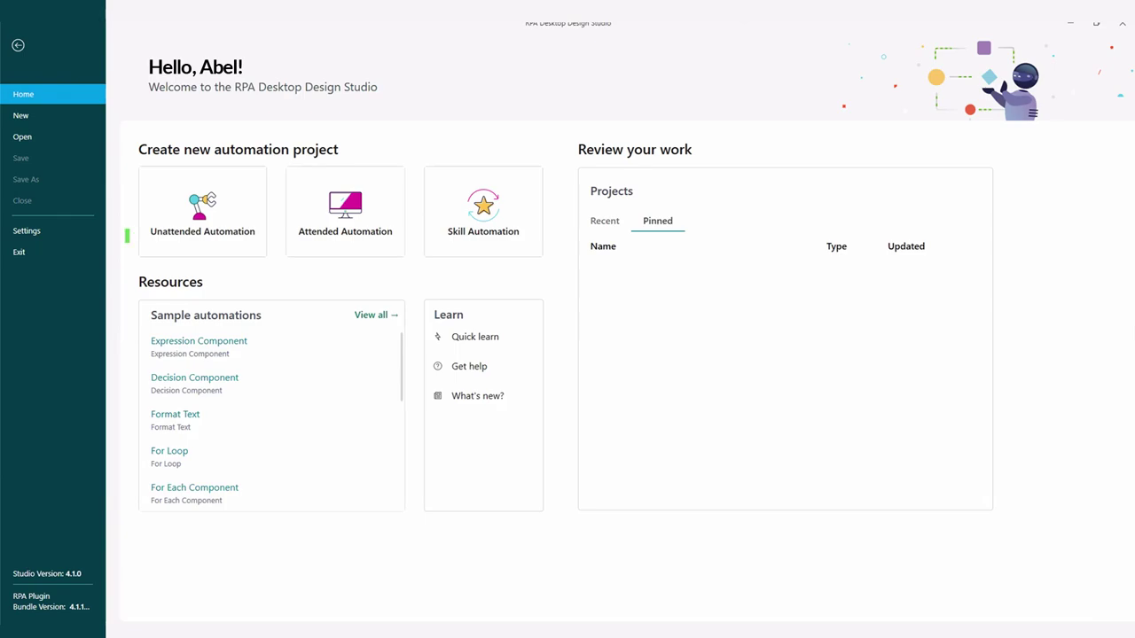
# In the Unattended Automation project, shift GetInnerText and END closer to the wait, then run
pyautogui.click(206, 217)
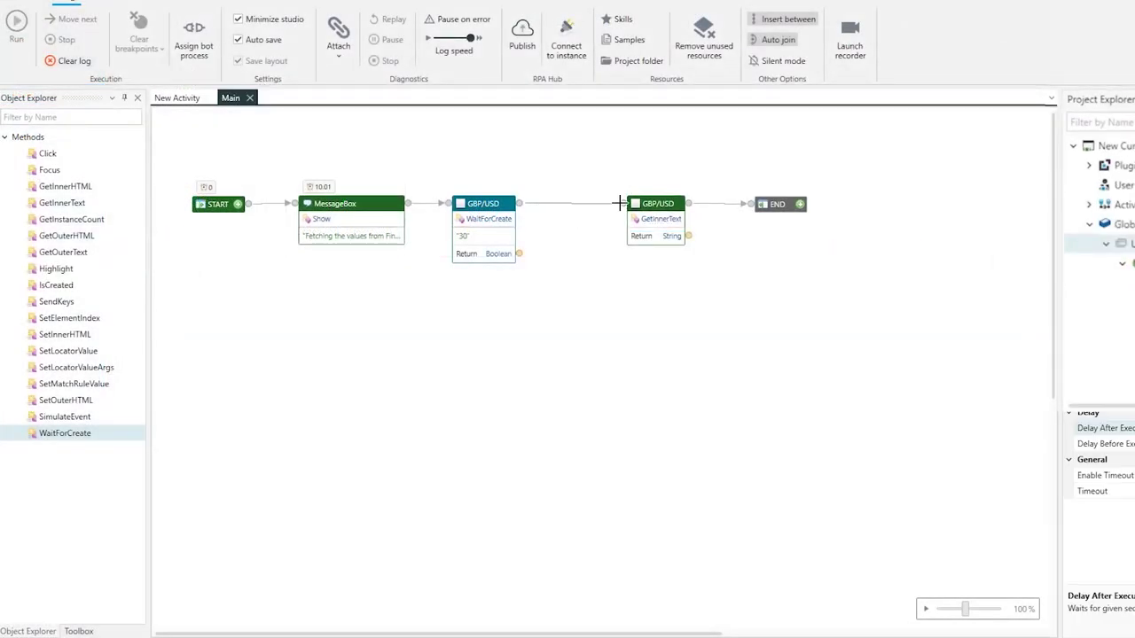
pyautogui.moveTo(558, 138); pyautogui.dragTo(803, 280)
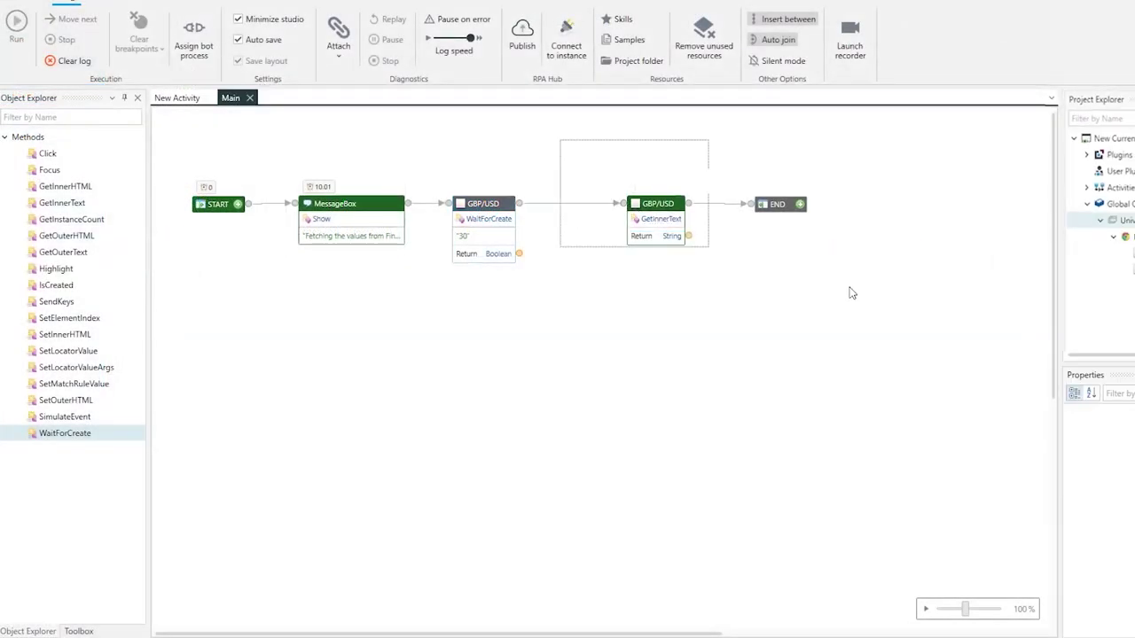
pyautogui.click(74, 61)
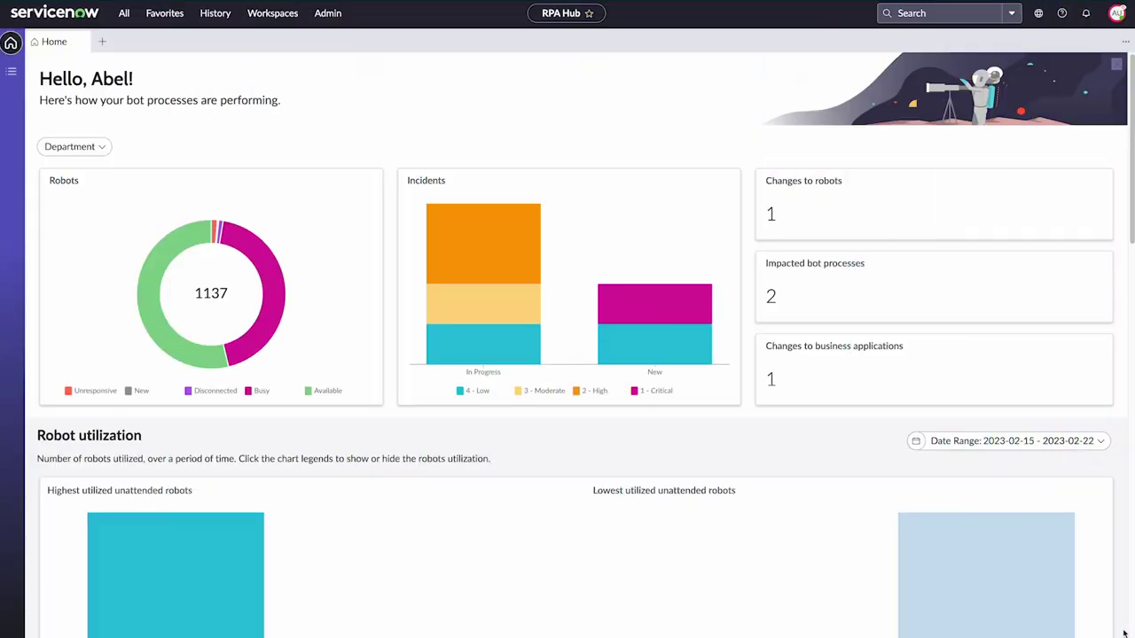
# Publish the Currency Converter Automation Process record from the Bot Process list
pyautogui.click(11, 71)
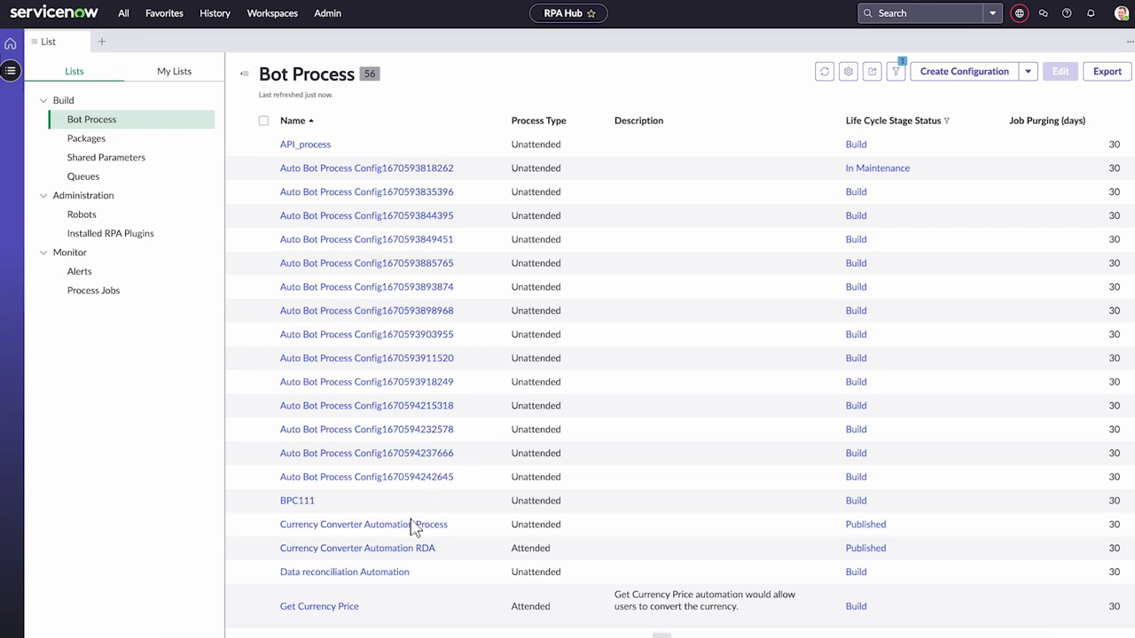
pyautogui.click(412, 524)
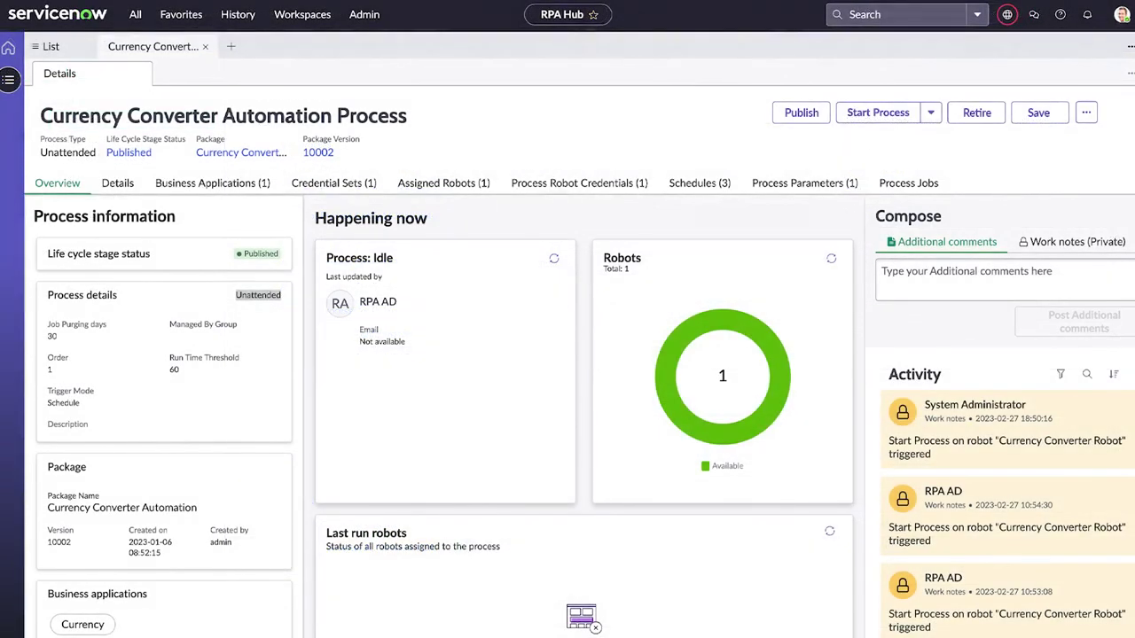
pyautogui.click(801, 112)
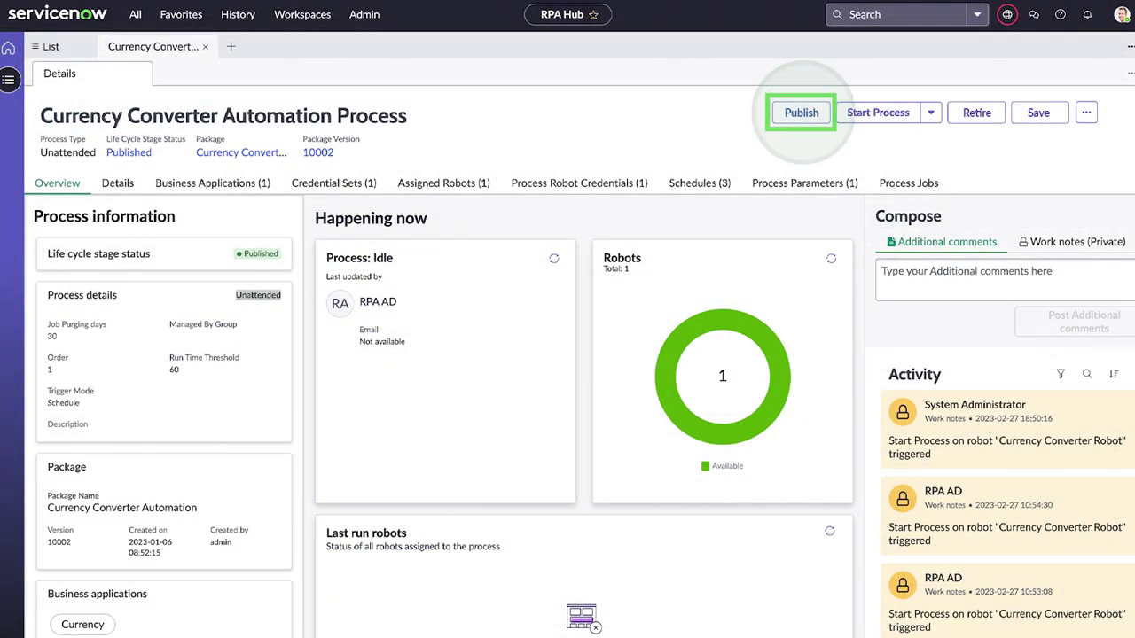